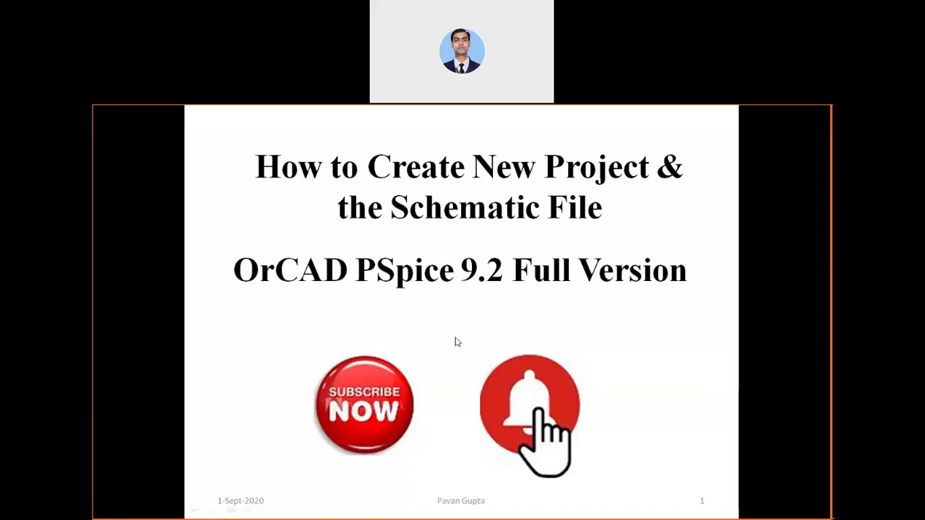
# Step: Open the Windows Start menu over the PowerPoint tutorial title slide
pyautogui.press('super')
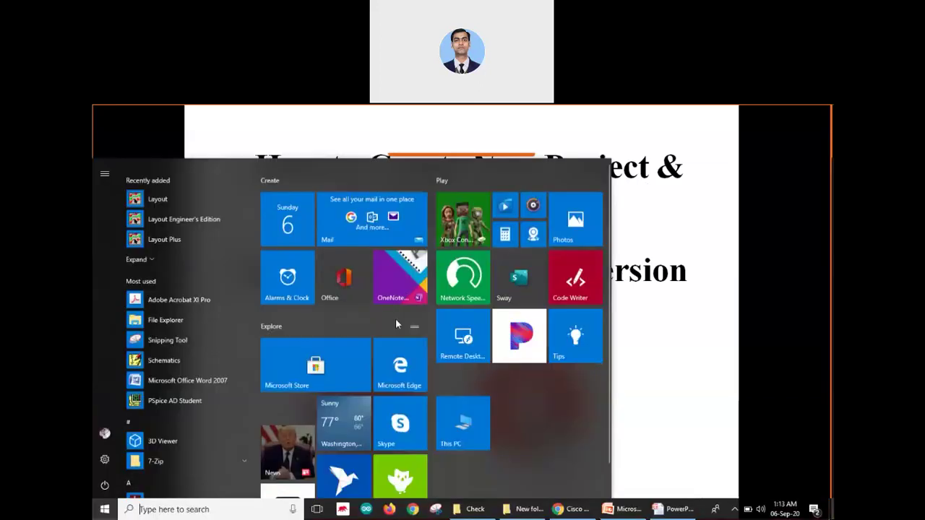
# Step: Launch Capture CIS from the expanded Recently added apps list
pyautogui.click(138, 250)
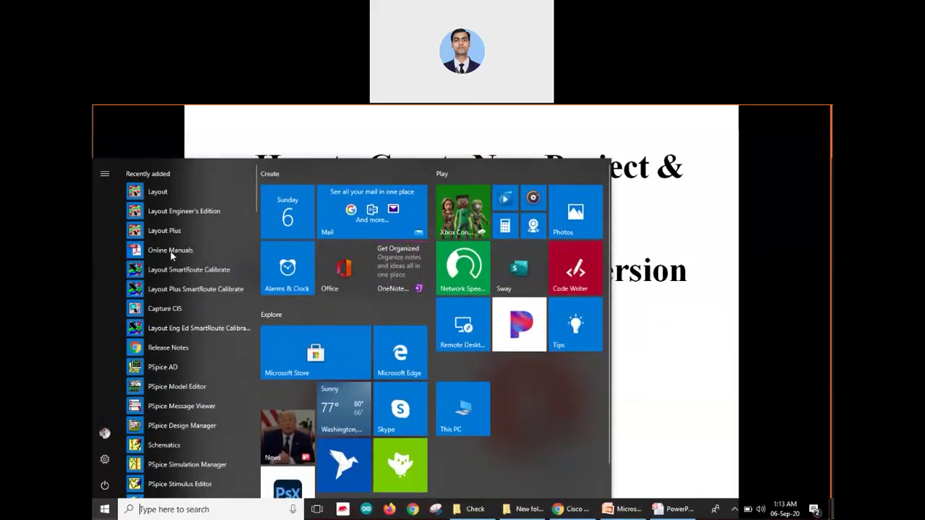
pyautogui.click(182, 310)
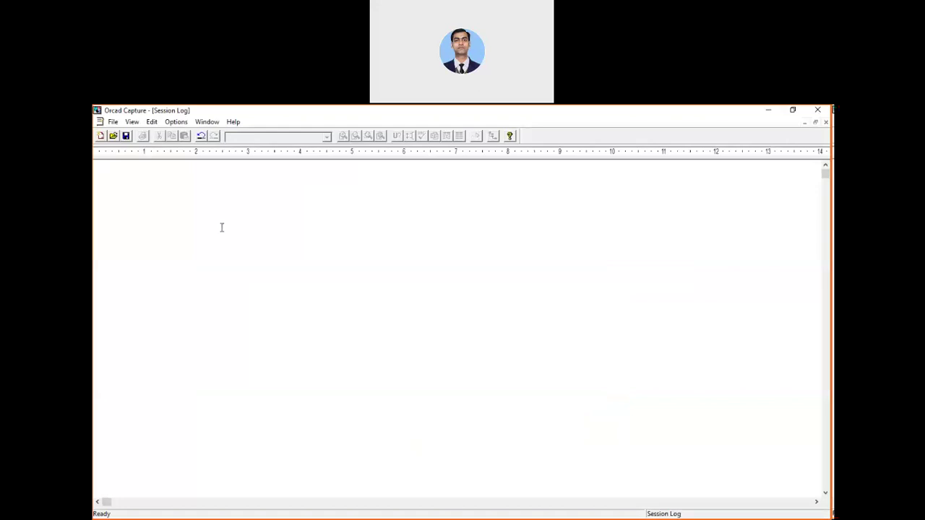
# Step: Start a new OrCAD project through File > New > Project
pyautogui.click(114, 122)
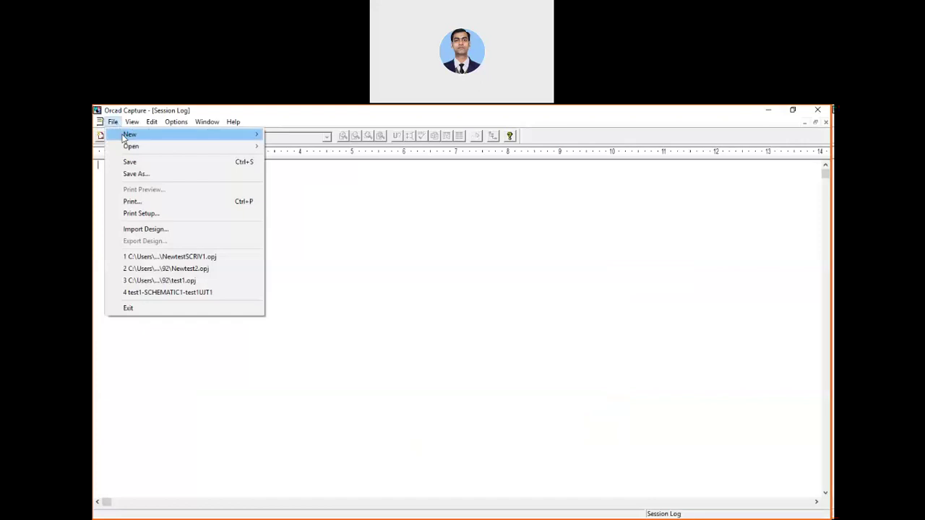
pyautogui.moveTo(127, 138)
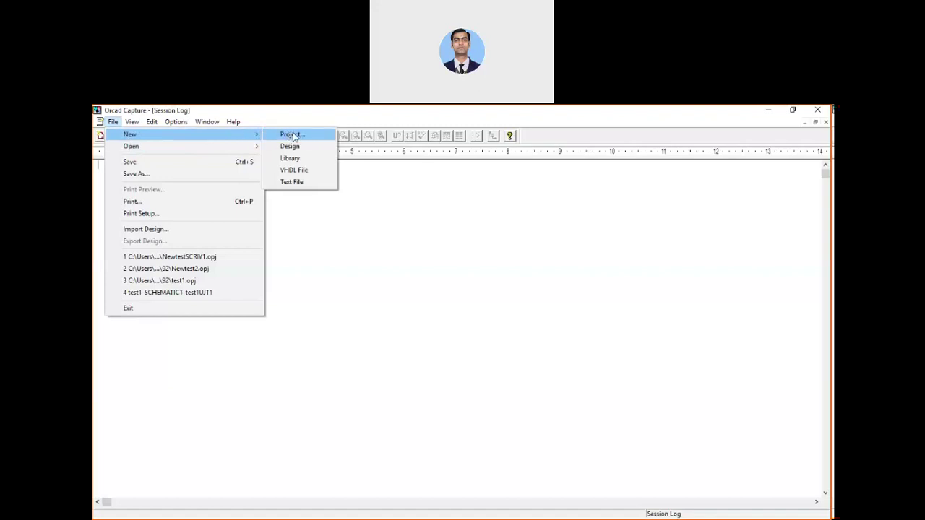
pyautogui.click(289, 136)
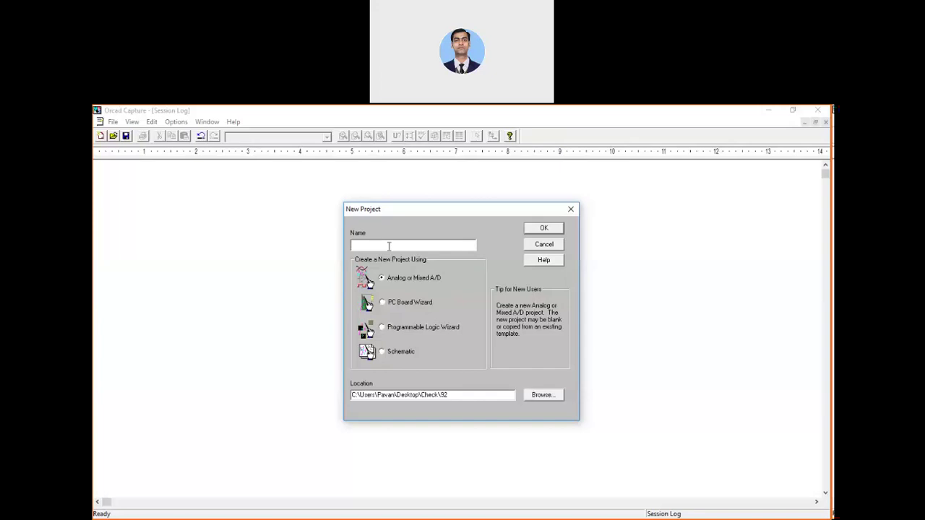
# Step: Name the project Project_test_1 as Analog or Mixed A/D and browse for its location
pyautogui.write('Project_test_1')
pyautogui.click(549, 397)
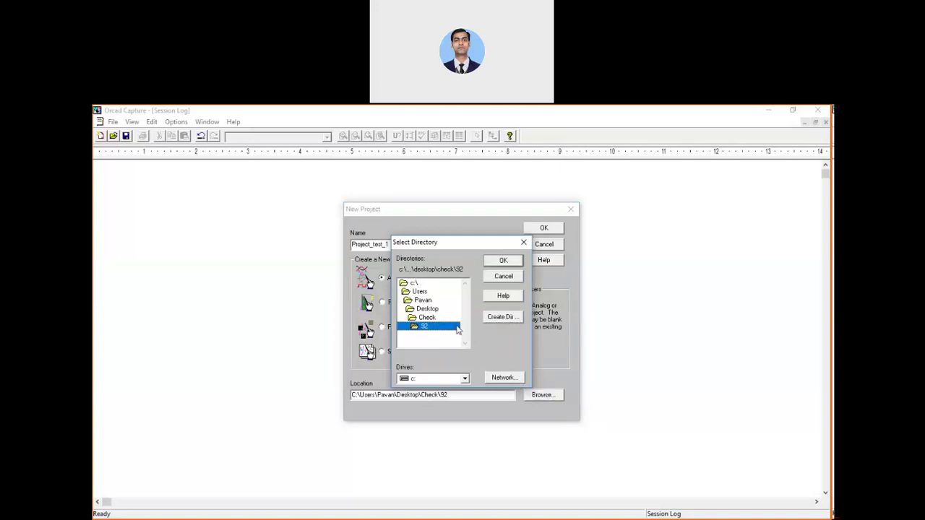
# Step: Create a testing1 folder inside 92 and set it as the project location
pyautogui.click(504, 318)
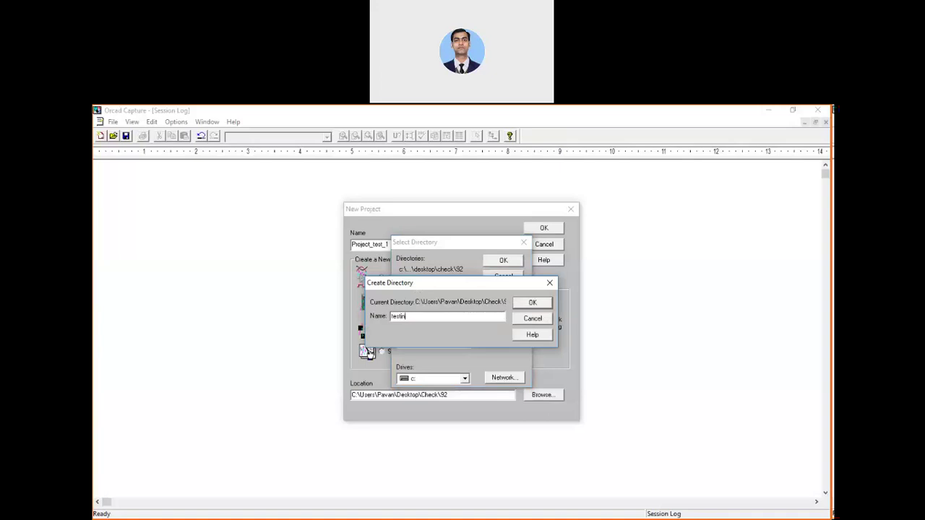
pyautogui.click(534, 303)
pyautogui.click(434, 336)
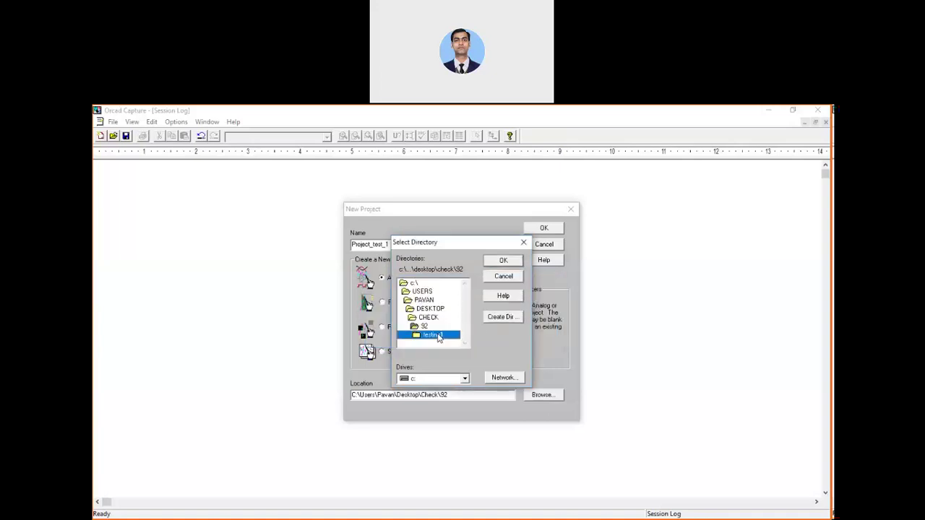
pyautogui.click(427, 326)
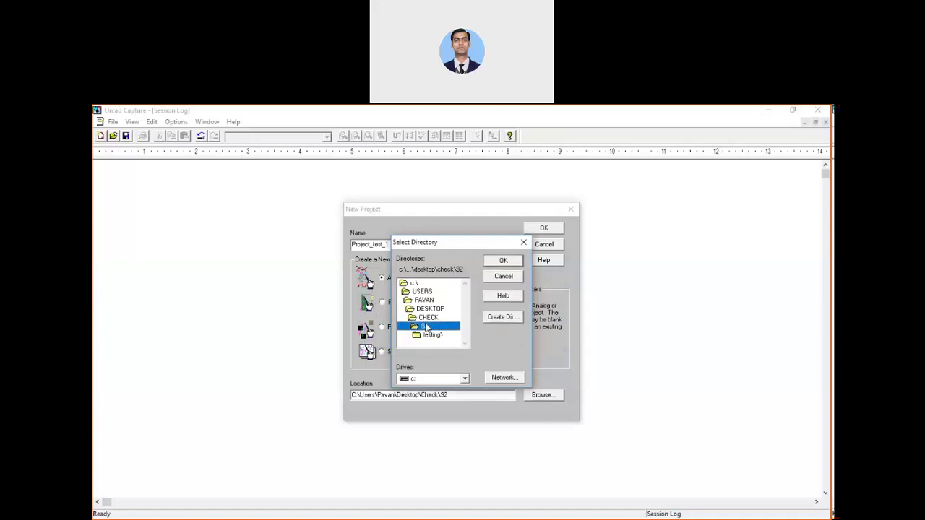
pyautogui.click(432, 337)
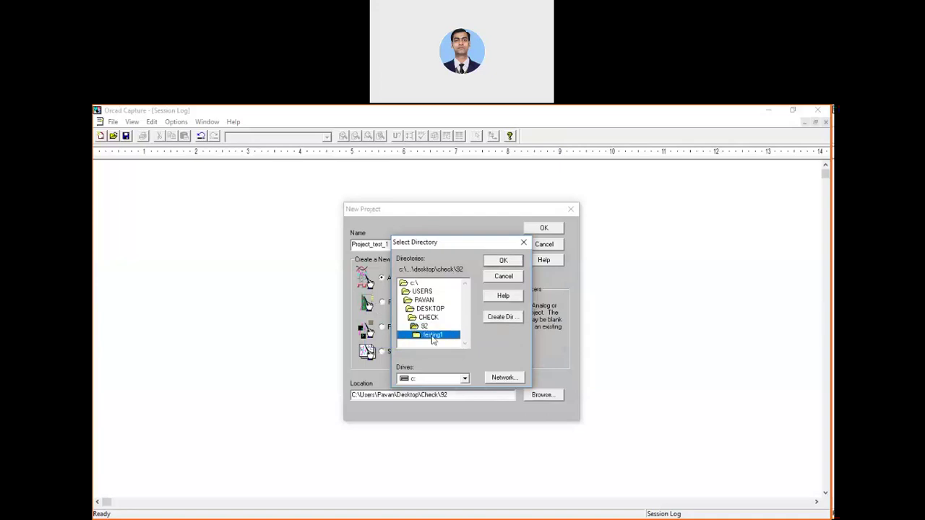
pyautogui.click(503, 262)
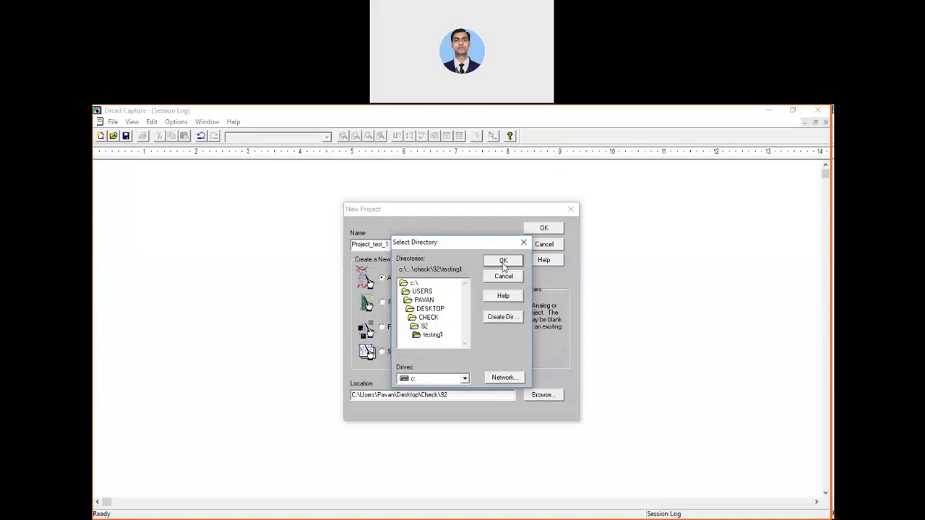
pyautogui.click(437, 336)
pyautogui.click(499, 261)
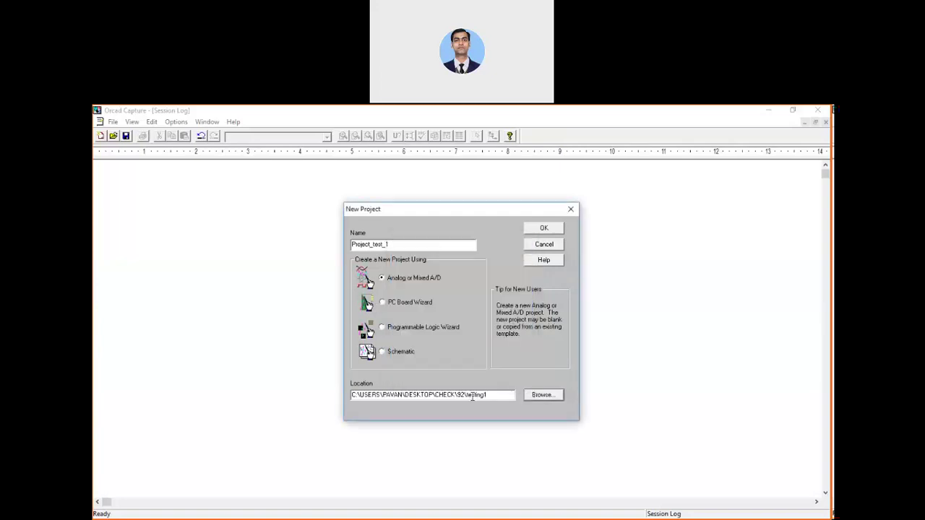
# Step: Confirm Project_test_1 and create it as a blank PSpice project
pyautogui.click(544, 230)
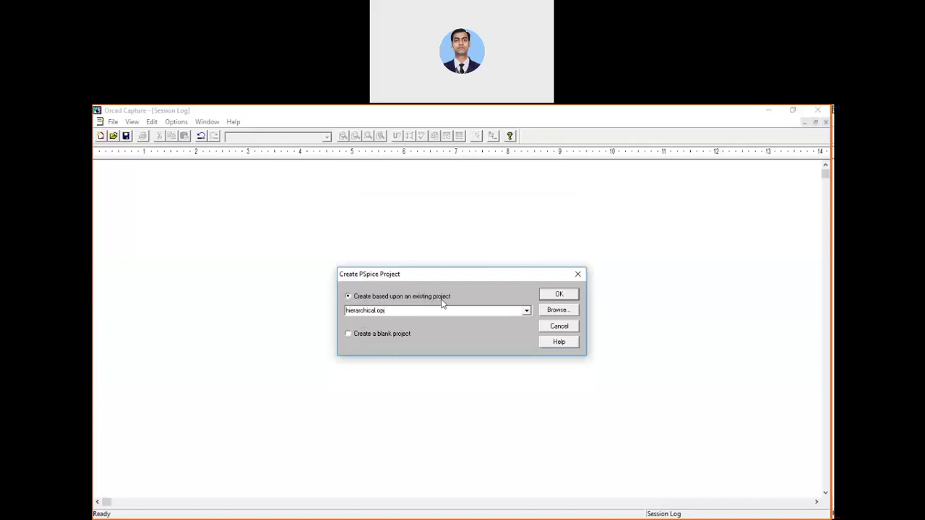
pyautogui.click(353, 335)
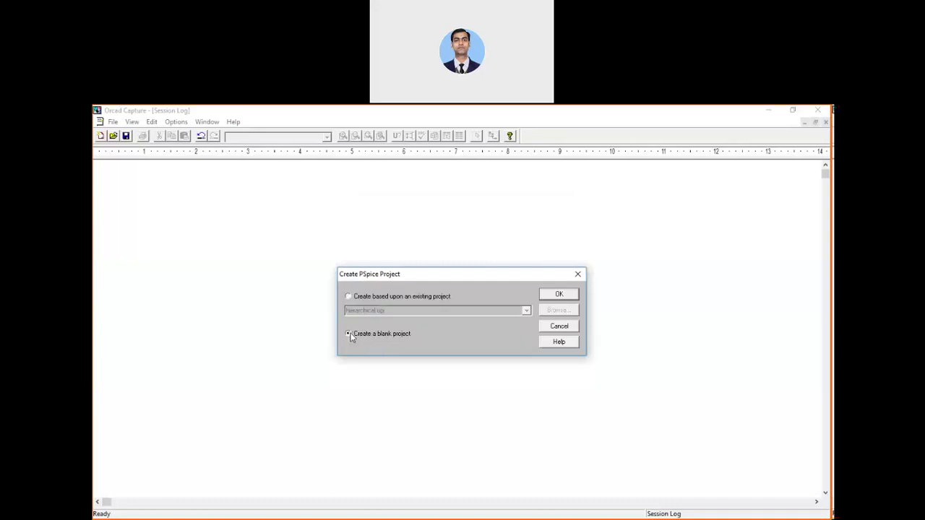
pyautogui.click(557, 296)
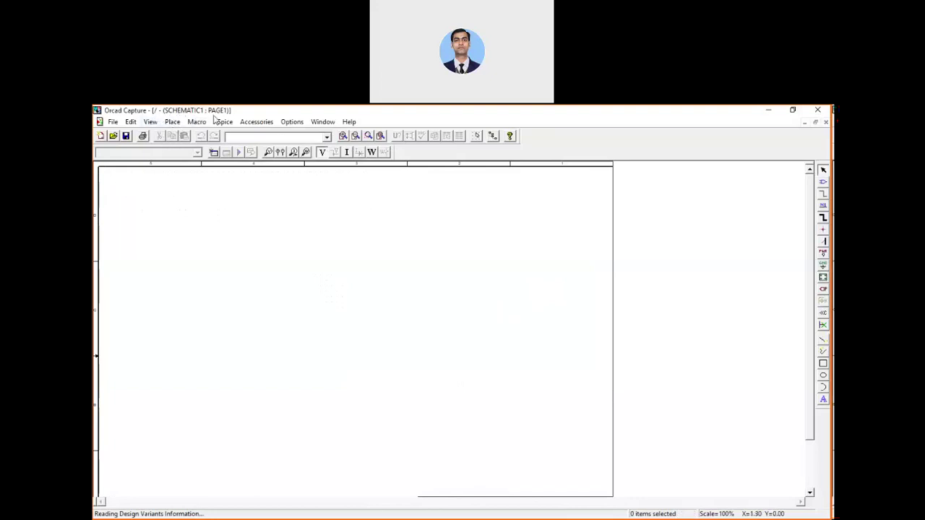
# Step: Zoom the empty SCHEMATIC1 : PAGE1 page from 100% to 200%
pyautogui.click(343, 138)
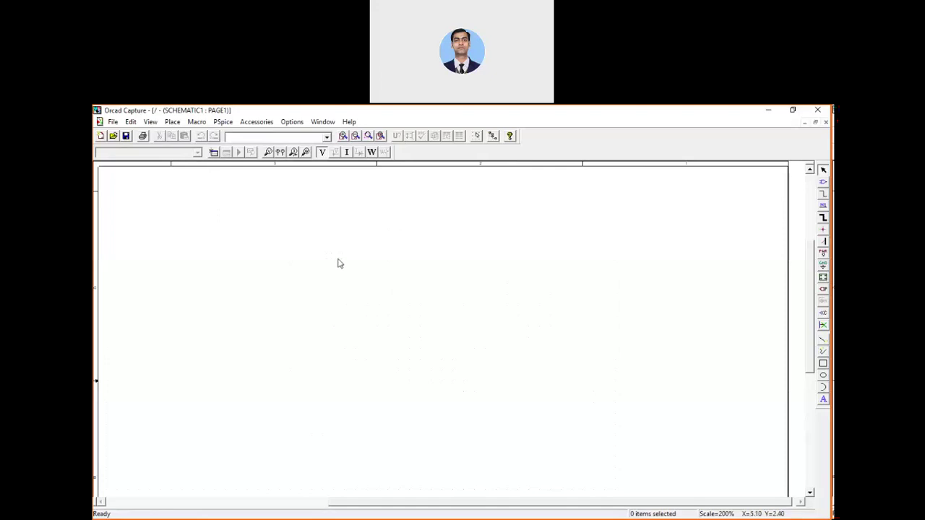
# Step: Create simulation profile testing_project1 for SCHEMATIC1, inheriting from none
pyautogui.click(223, 123)
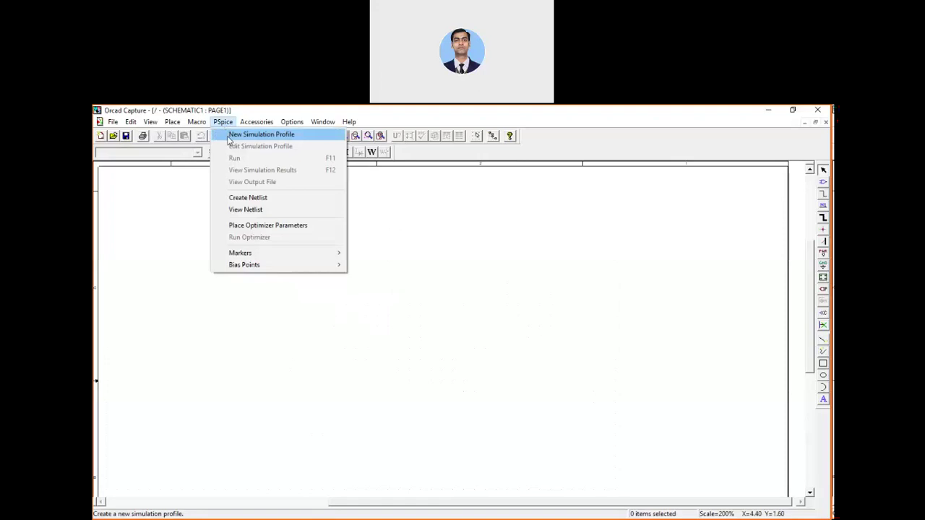
pyautogui.click(229, 136)
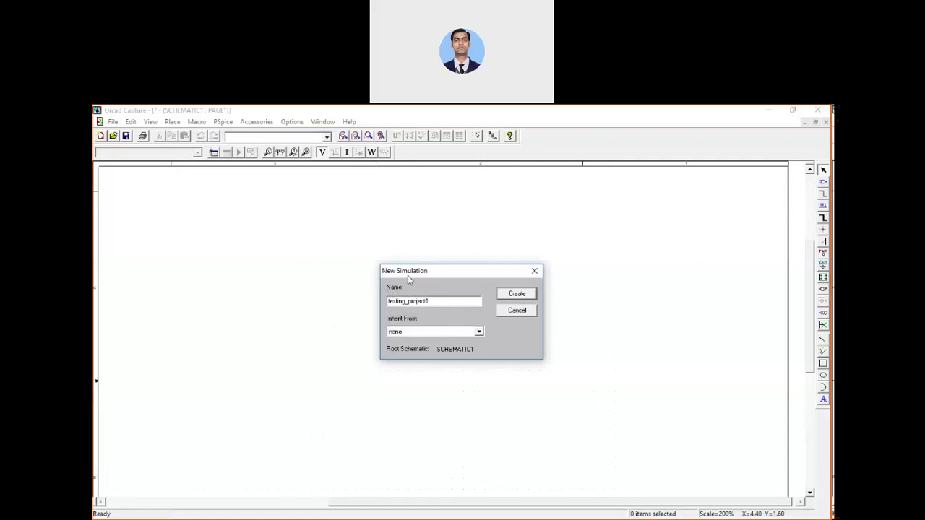
pyautogui.click(515, 298)
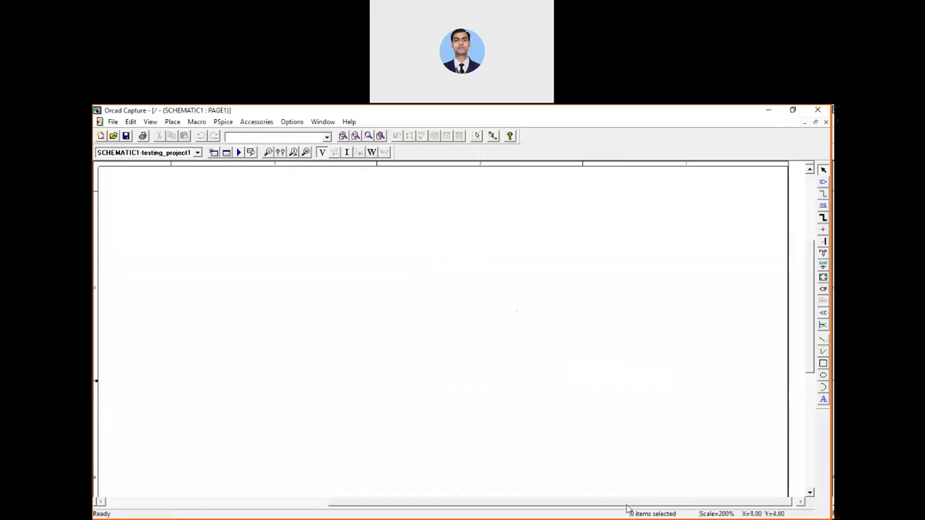
# Step: Bring the Simulation Settings window back to the front
pyautogui.press('super+Tab')
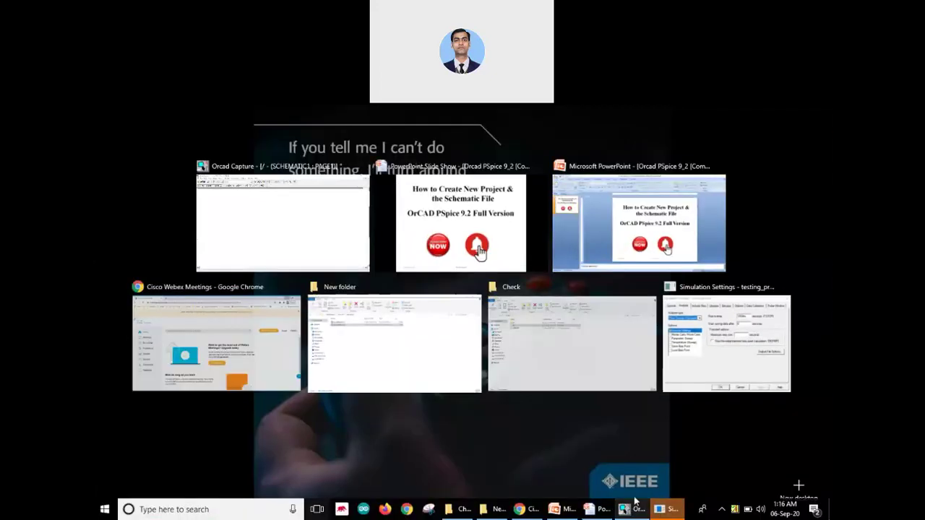
pyautogui.click(640, 383)
pyautogui.press('super+Tab')
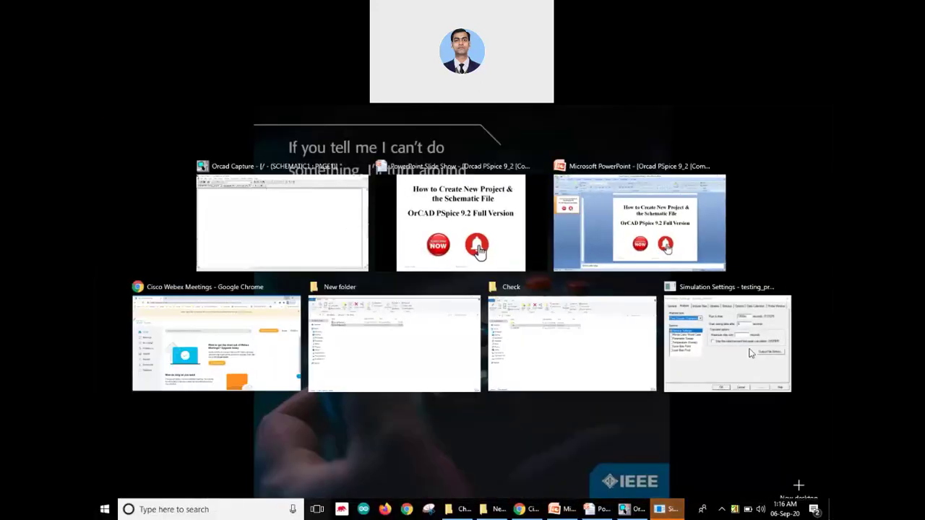
pyautogui.click(749, 353)
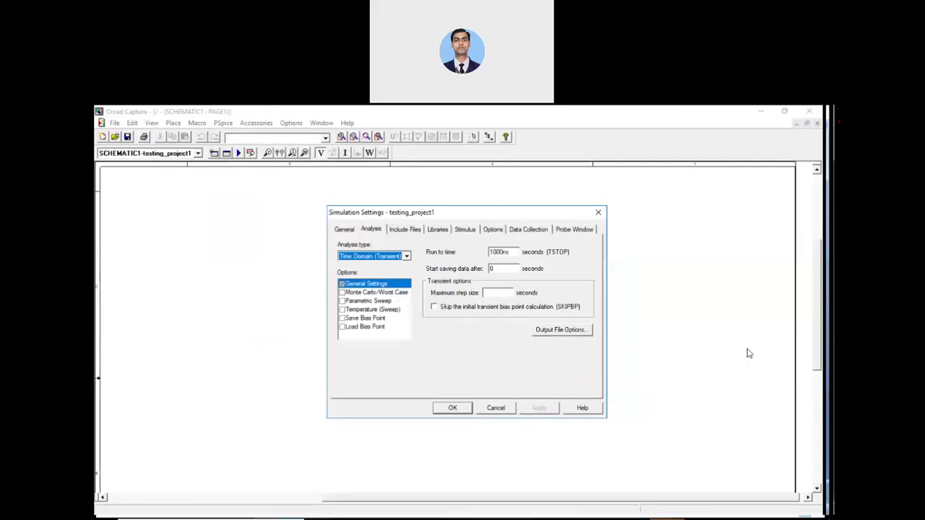
# Step: Set transient run time to 100ms with 0.001 maximum step, then apply and close
pyautogui.moveTo(494, 251); pyautogui.dragTo(525, 257)
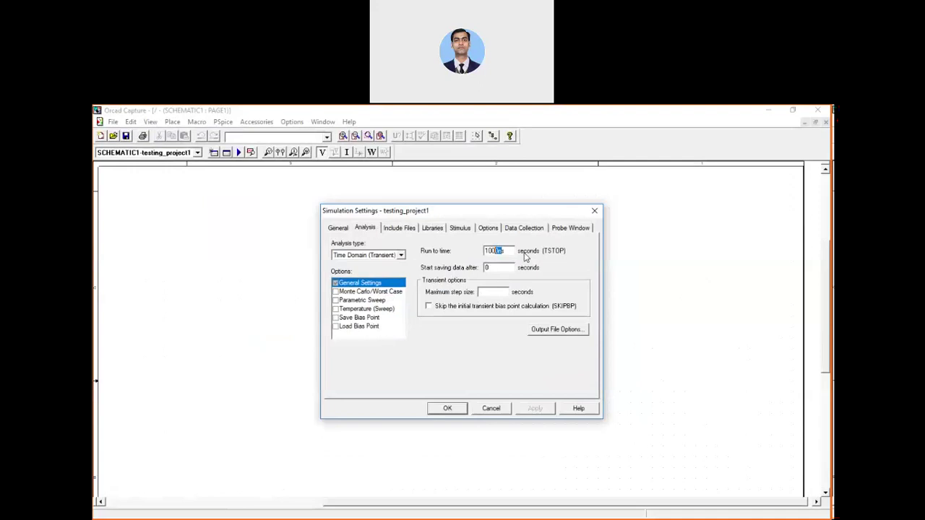
pyautogui.write('ms')
pyautogui.click(524, 410)
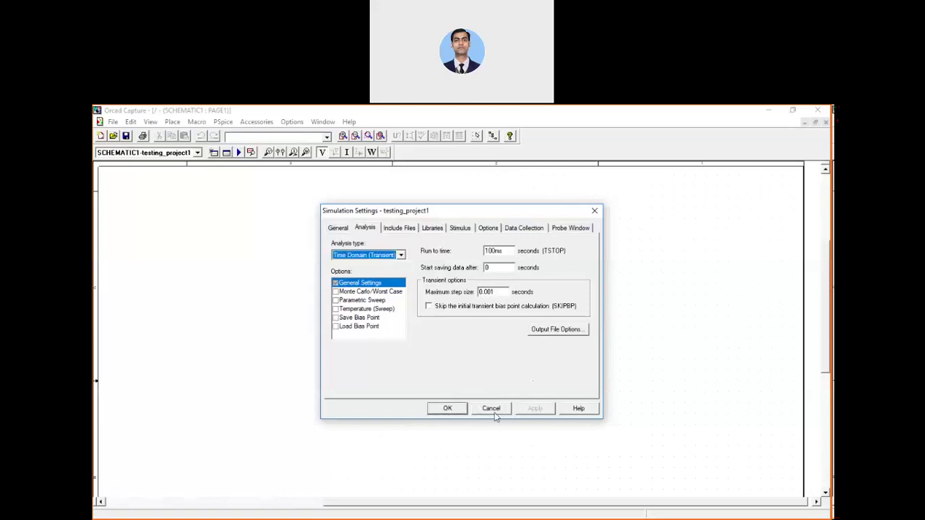
pyautogui.click(448, 408)
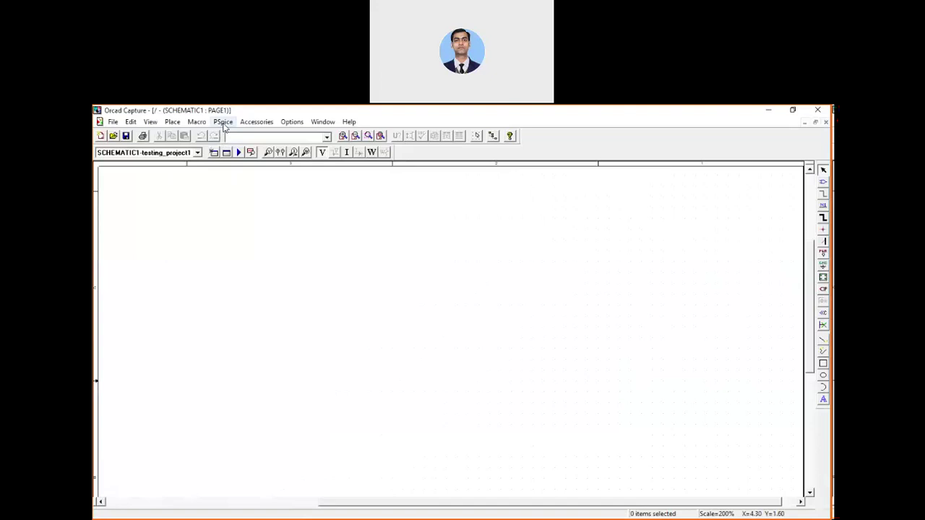
# Step: Edit the testing_project1 profile so Run to time is 500ms, then apply and close
pyautogui.click(224, 122)
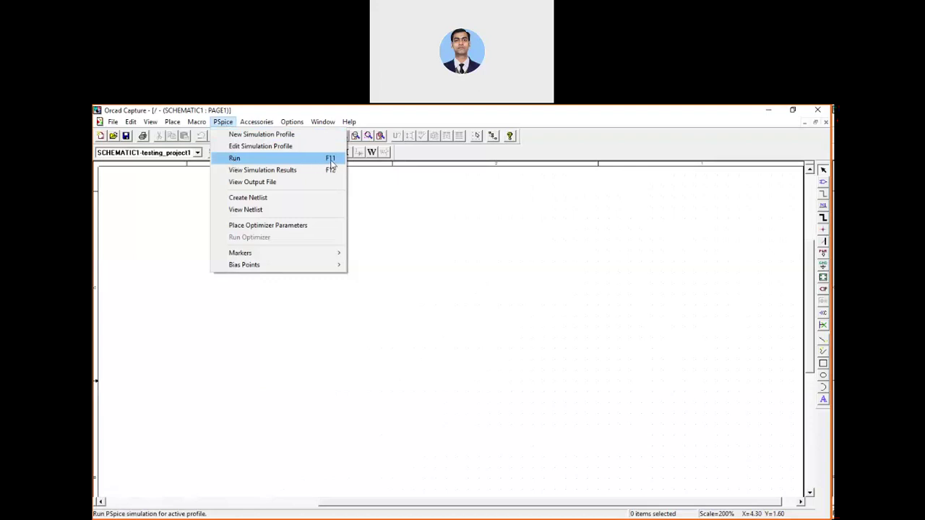
pyautogui.click(266, 152)
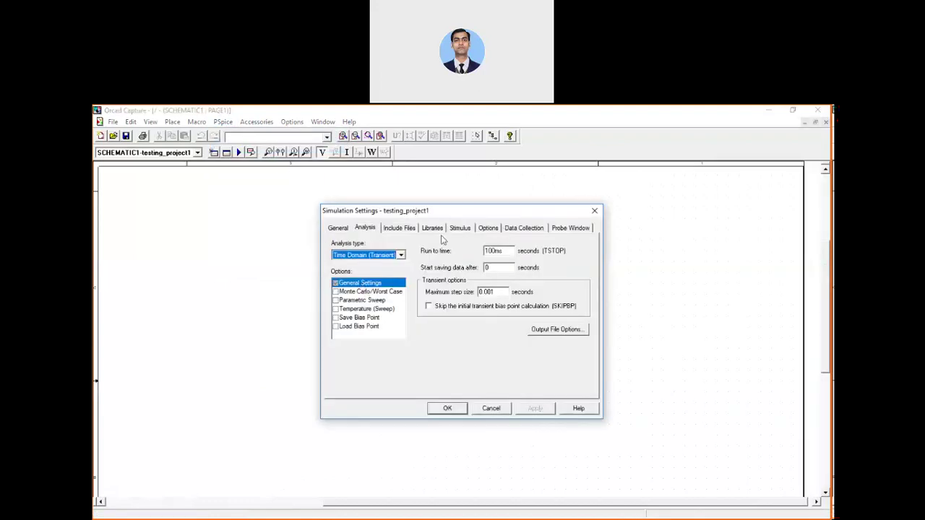
pyautogui.click(495, 251)
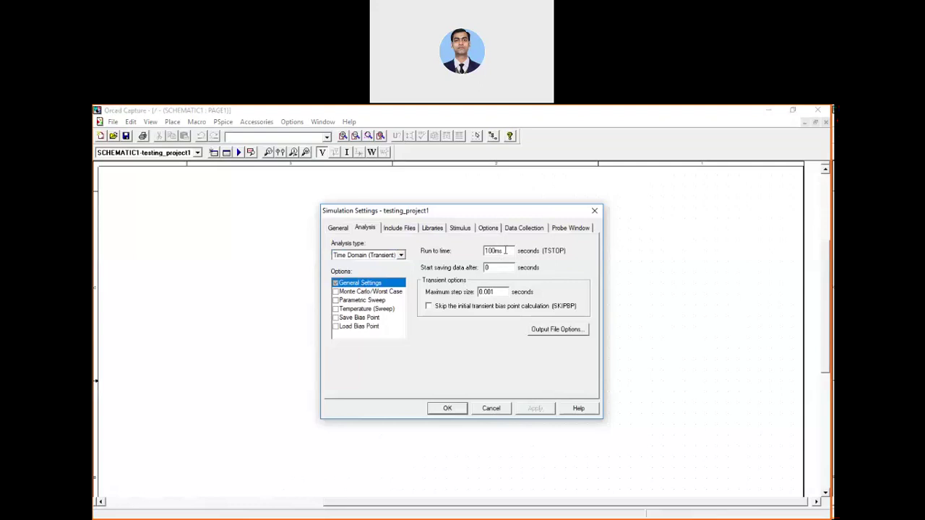
pyautogui.press('BackSpace')
pyautogui.write('5')
pyautogui.click(544, 414)
pyautogui.click(460, 410)
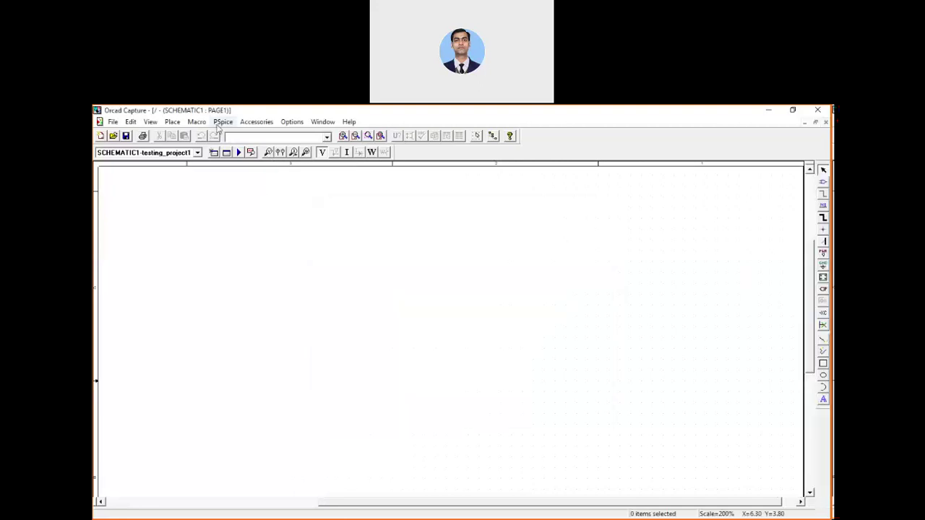
# Step: Save the Project_test_1 project from the File menu
pyautogui.click(220, 125)
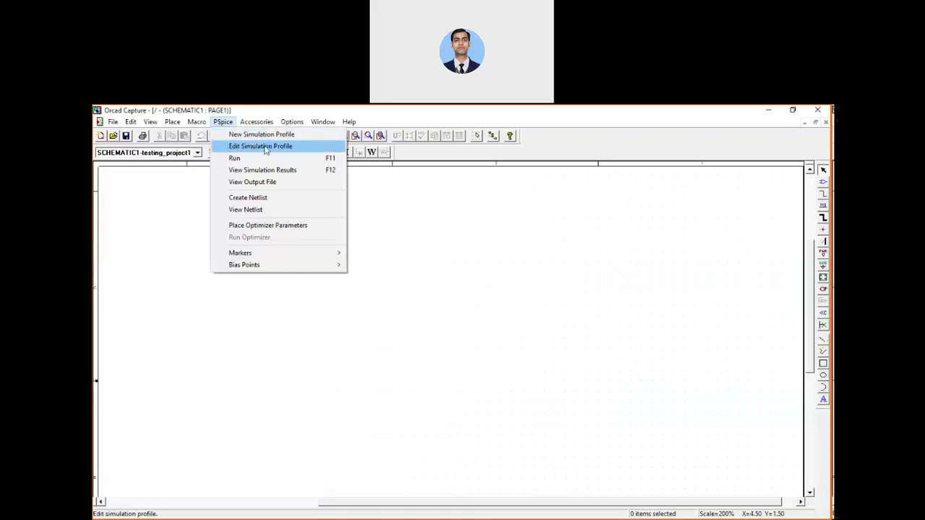
pyautogui.click(425, 246)
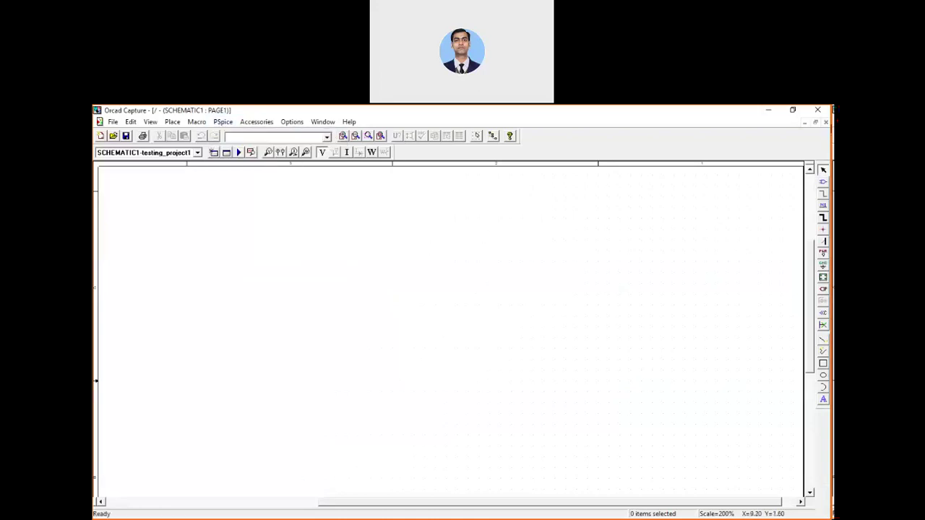
pyautogui.click(113, 121)
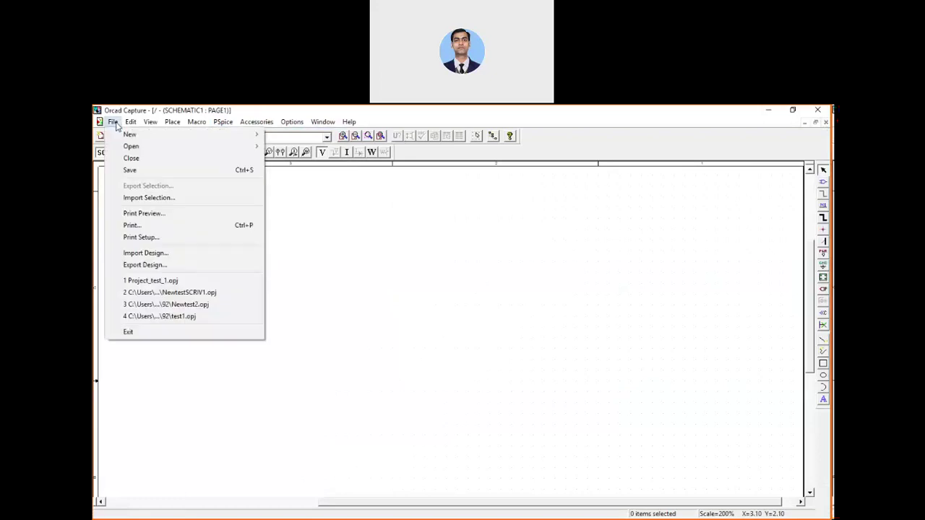
pyautogui.click(138, 169)
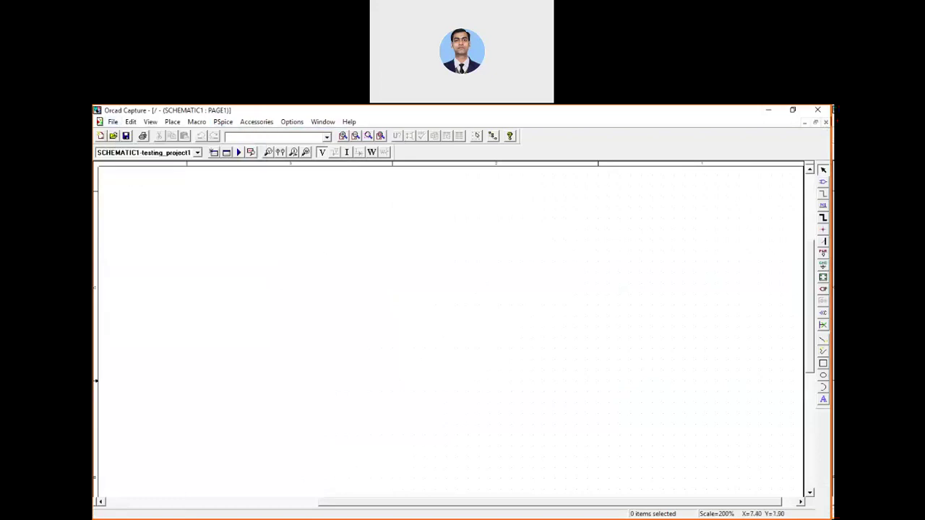
# Step: Close the PAGE1 schematic and the project window, then minimize the Session Log
pyautogui.click(826, 123)
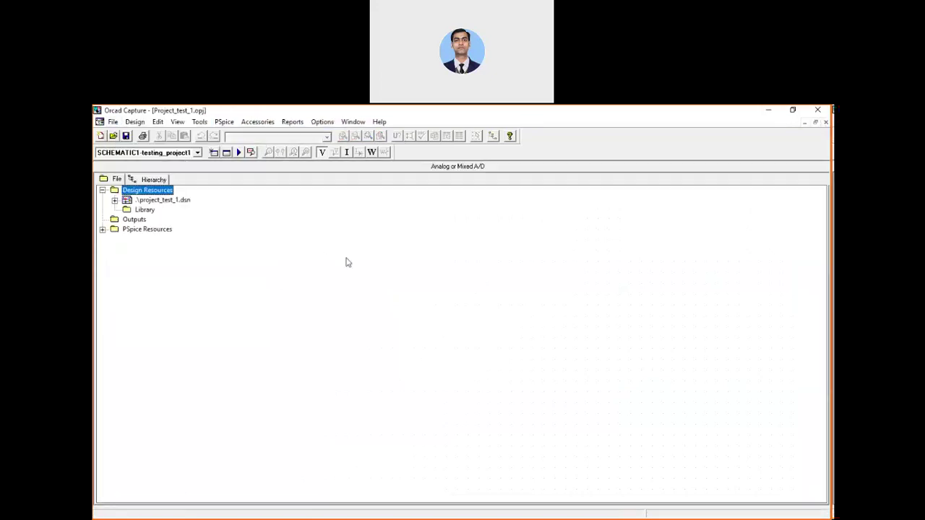
pyautogui.click(827, 124)
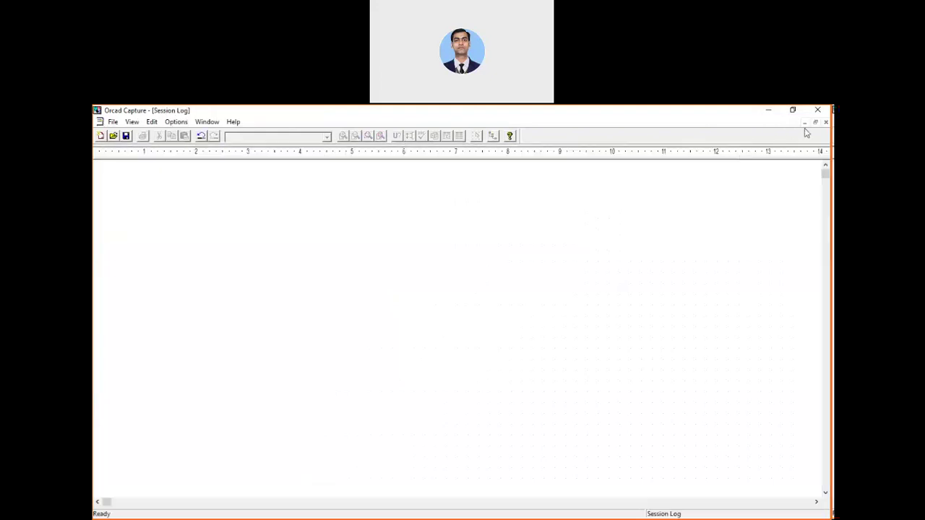
pyautogui.click(827, 124)
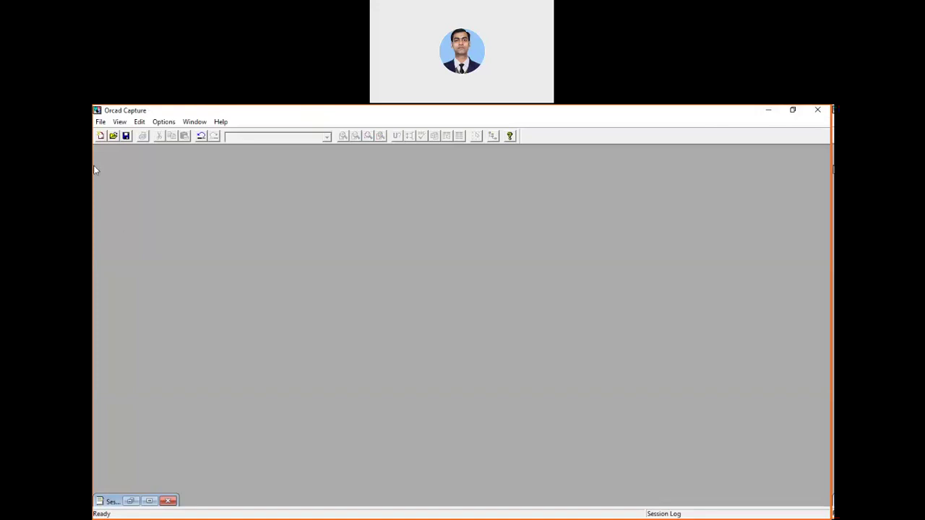
# Step: Reopen Project_test_1.opj from the testing1 folder through File > Open > Project
pyautogui.click(100, 121)
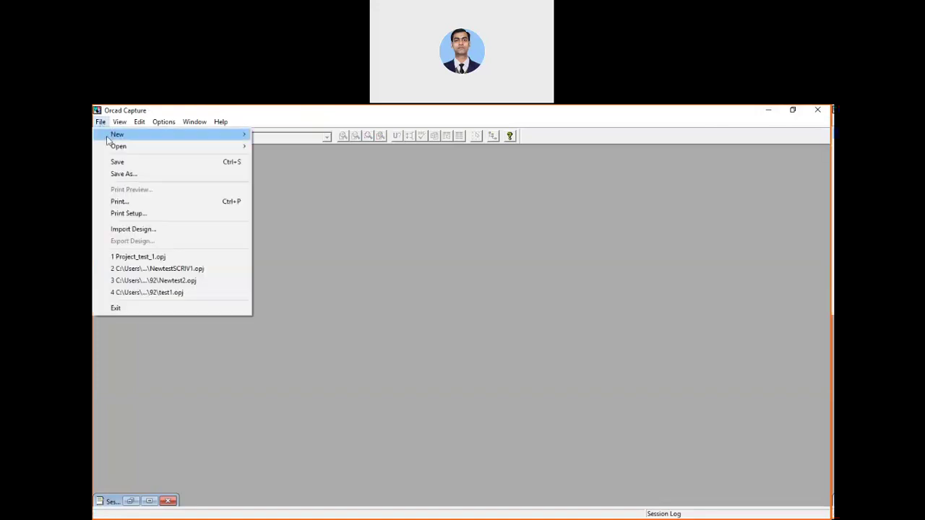
pyautogui.moveTo(207, 148)
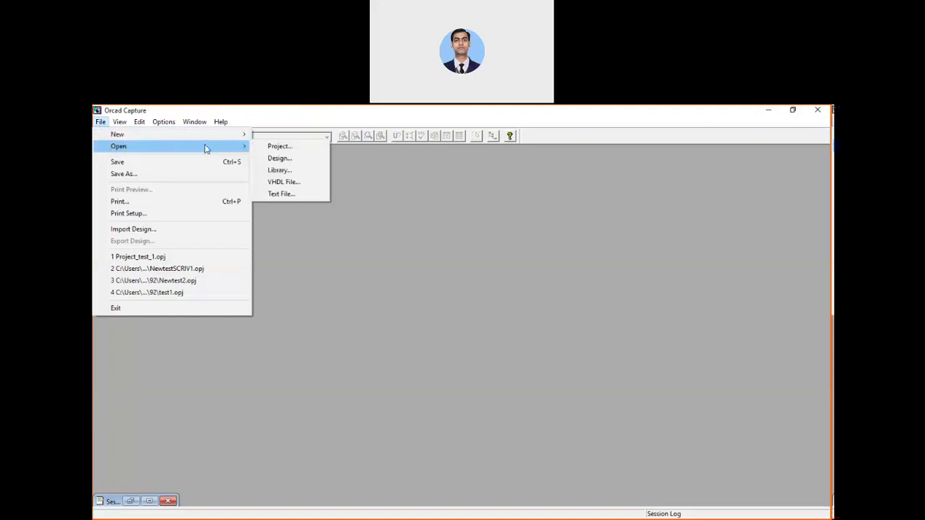
pyautogui.click(278, 147)
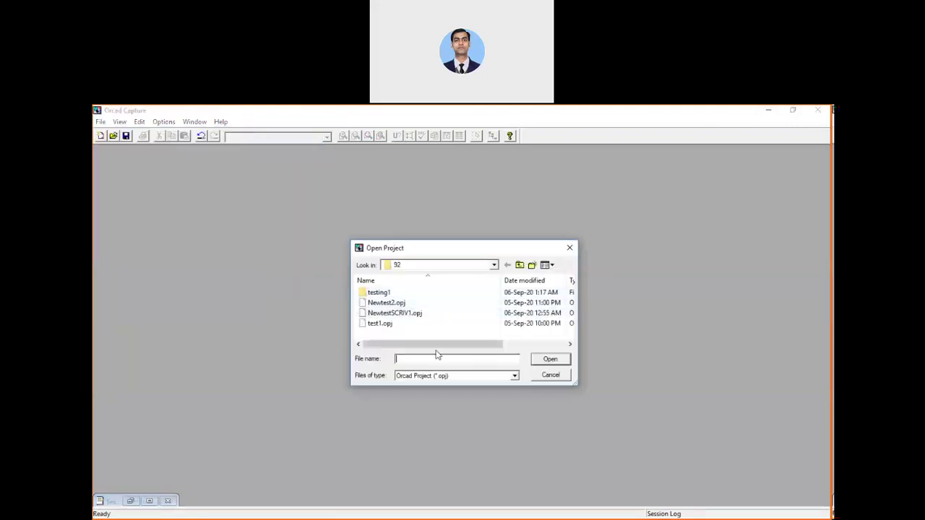
pyautogui.moveTo(381, 298)
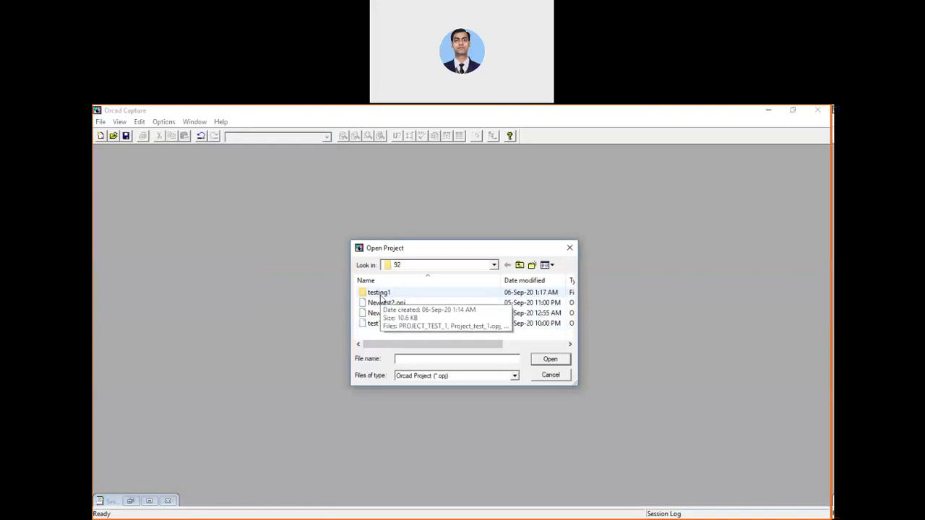
pyautogui.doubleClick(379, 294)
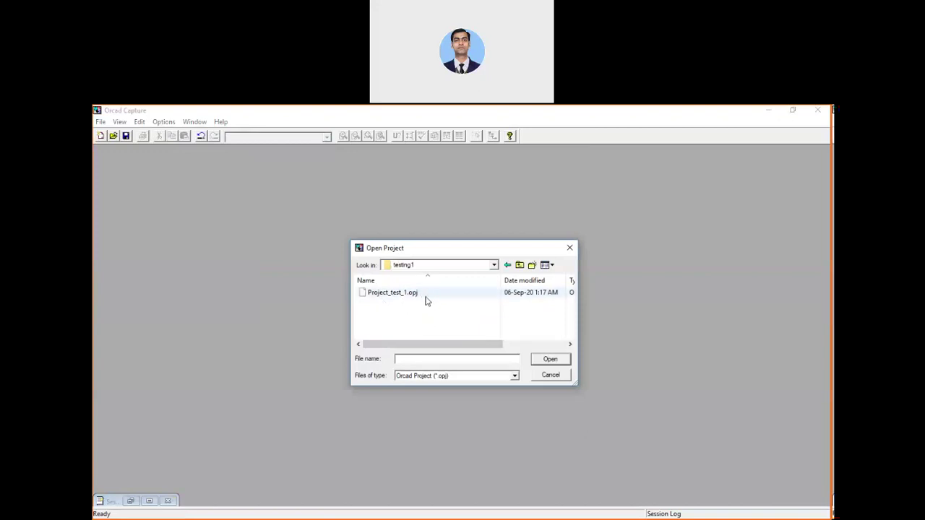
pyautogui.click(413, 295)
pyautogui.click(542, 361)
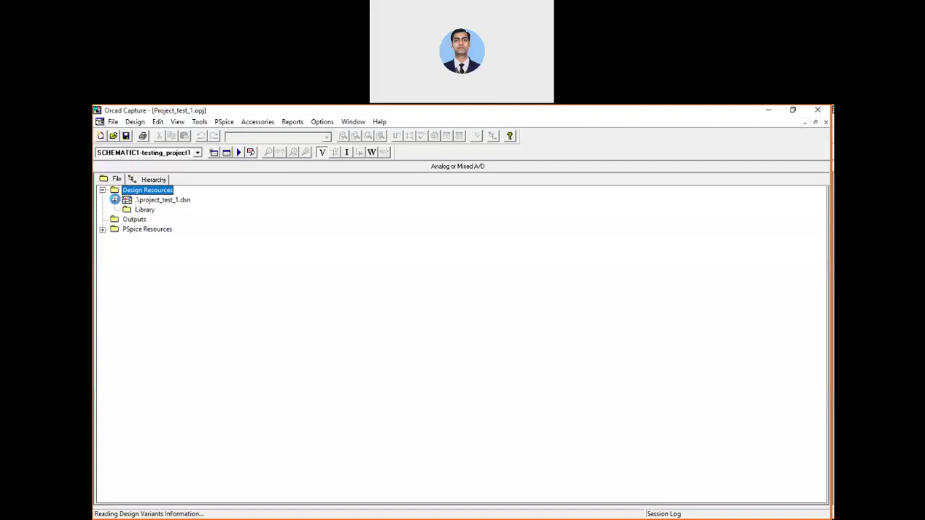
# Step: Expand project_test_1.dsn and SCHEMATIC1, then open the PAGE1 schematic page
pyautogui.click(114, 200)
pyautogui.click(126, 211)
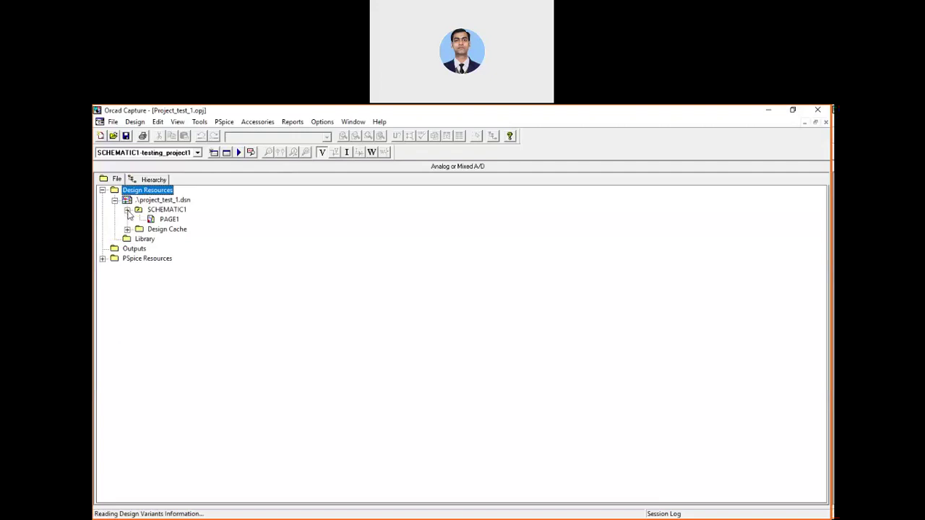
pyautogui.click(169, 220)
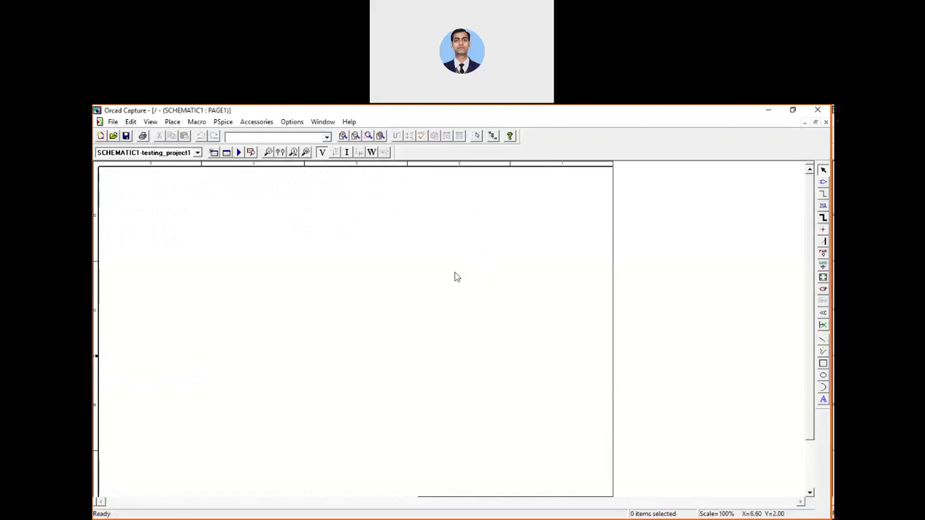
# Step: Bring up the testing_project1 simulation profile settings to check the 500ms transient run time
pyautogui.click(224, 121)
pyautogui.click(242, 146)
pyautogui.hotkey('alt', 'Tab')
pyautogui.hotkey('alt', 'Tab')
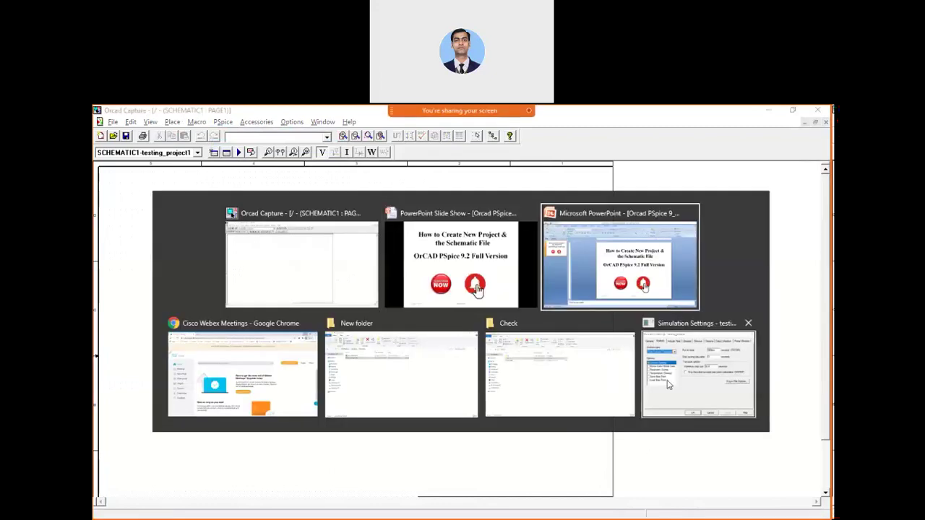
pyautogui.click(667, 384)
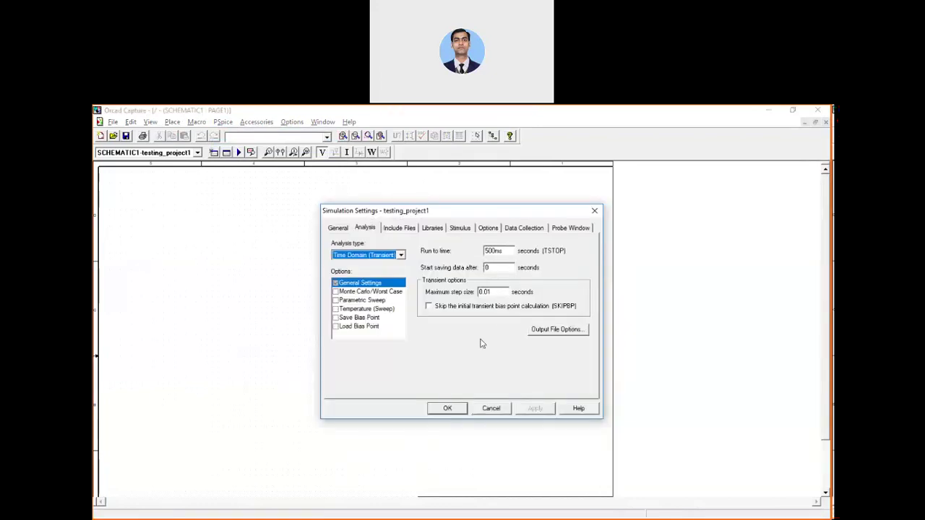